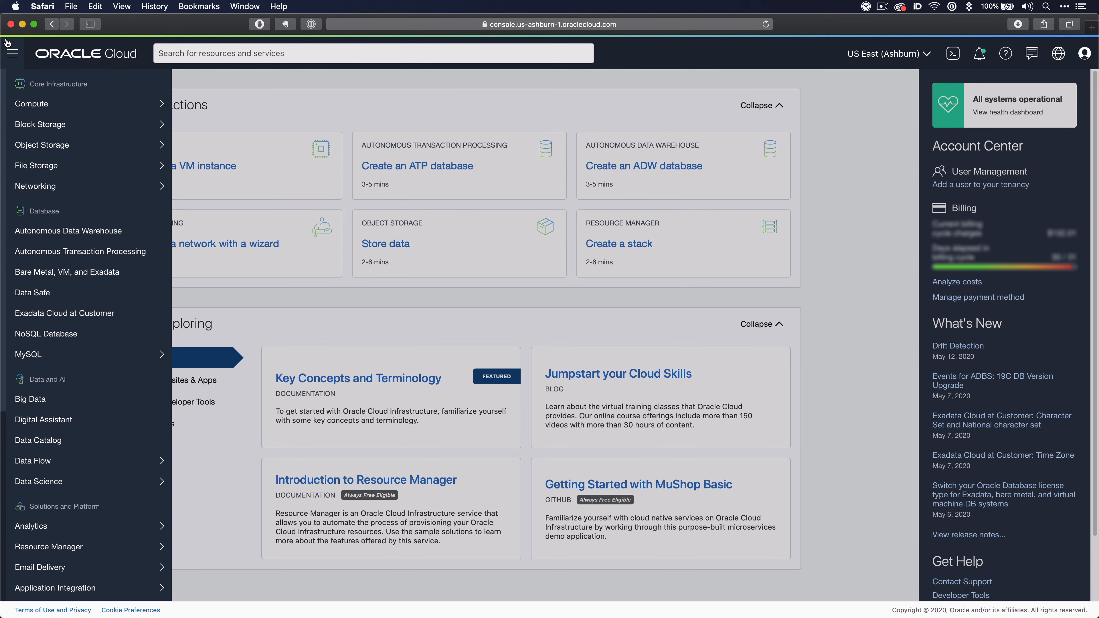
Open the Autonomous Data Warehouse service and start creating a new autonomous database
click(109, 231)
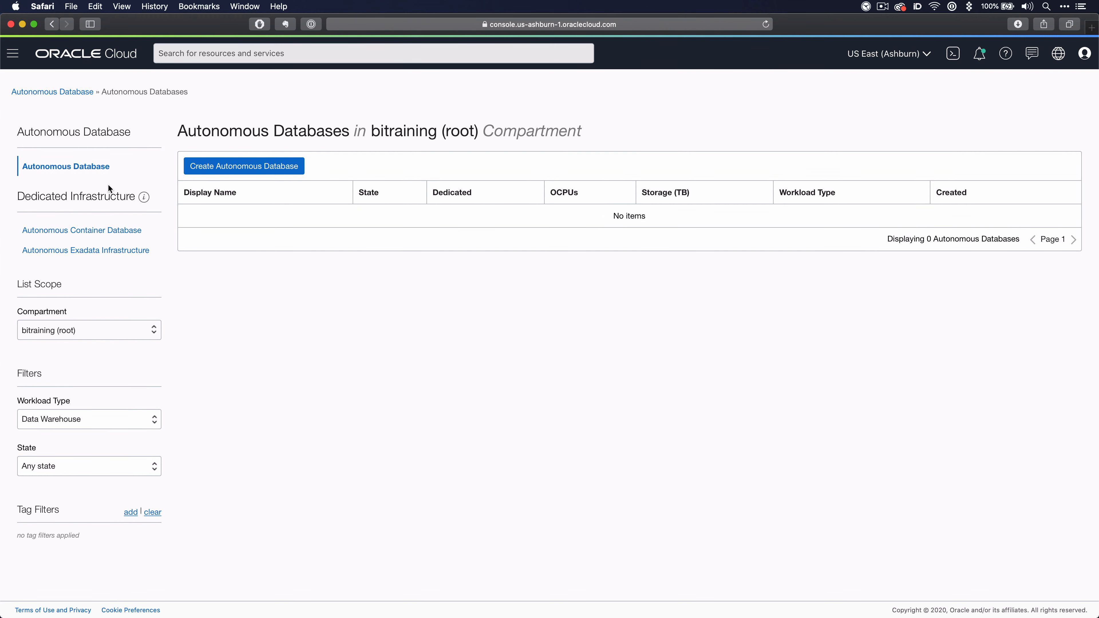
drag(17, 196, 137, 197)
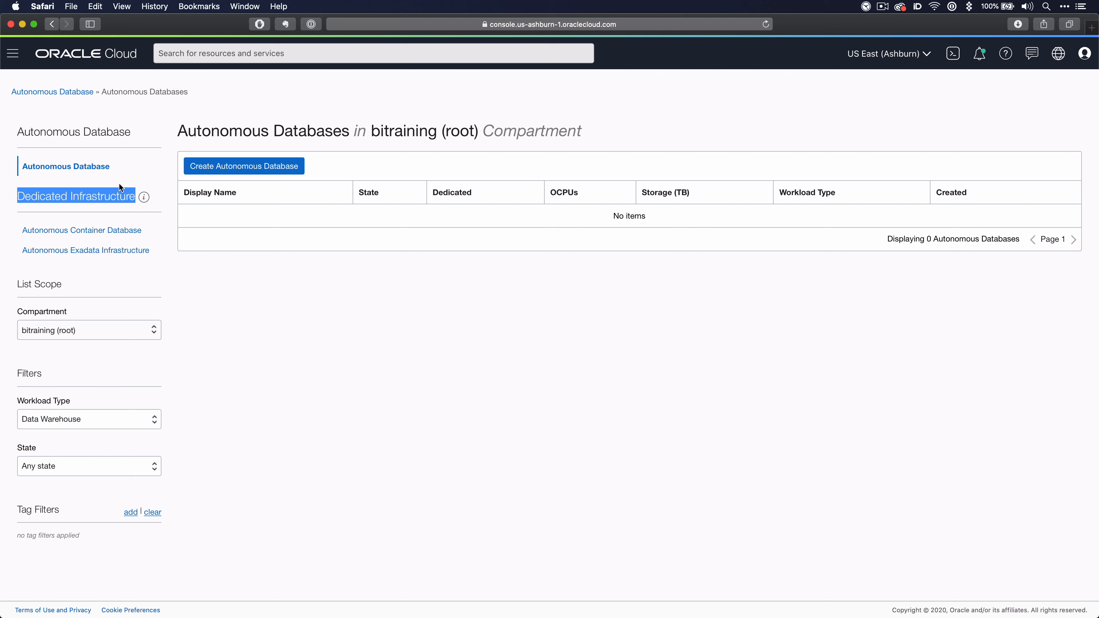
click(244, 169)
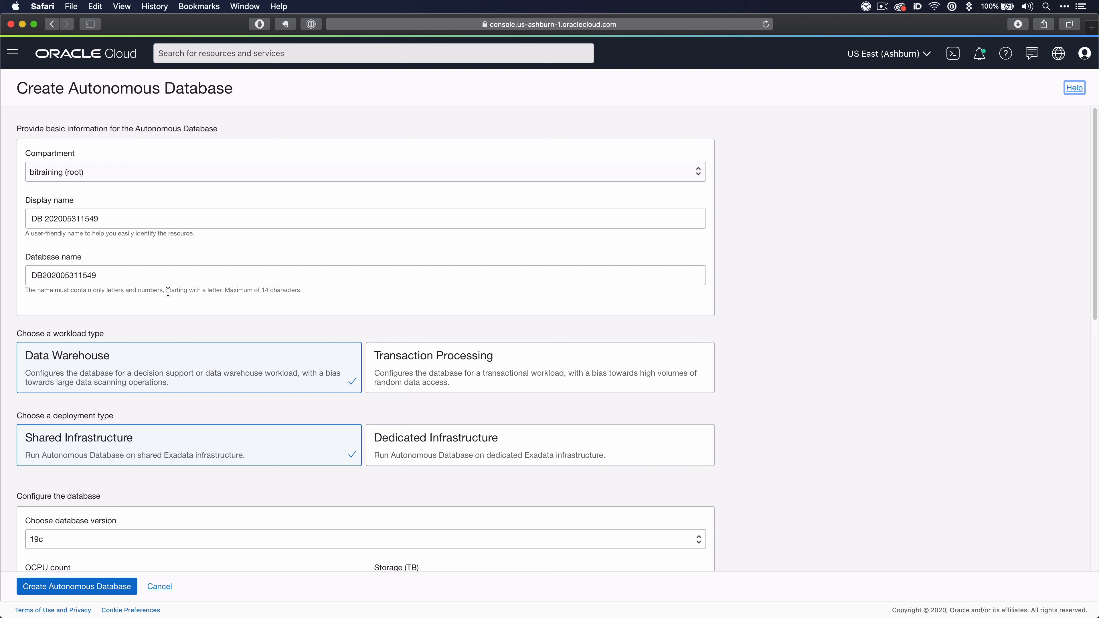
Keep the default names, Data Warehouse workload and Shared Infrastructure deployment, and choose database version 19c
drag(167, 290, 239, 287)
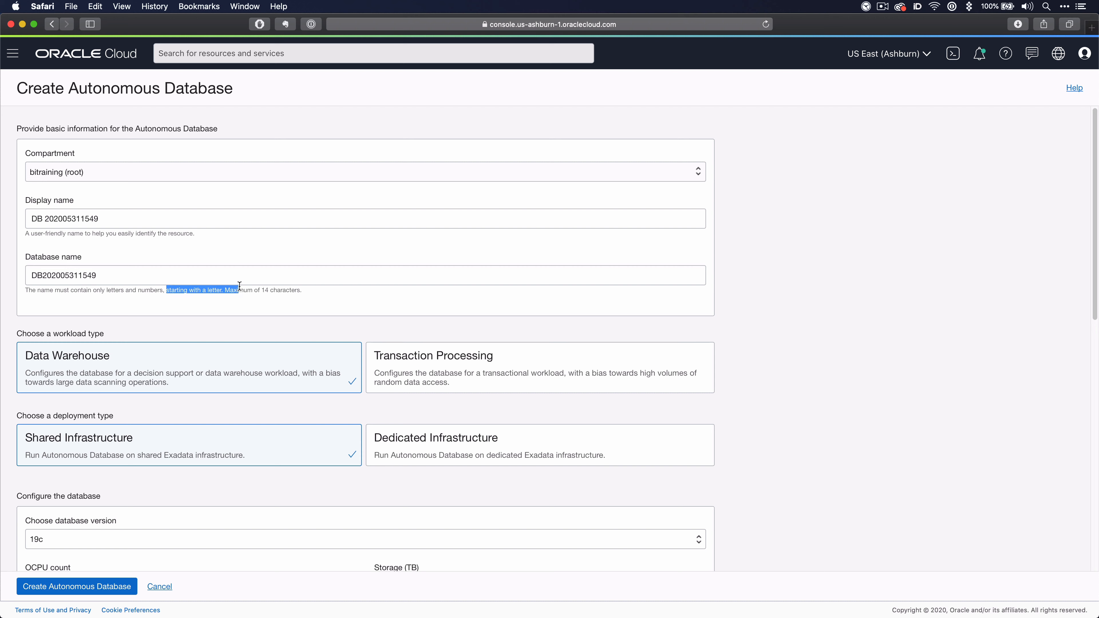
click(111, 220)
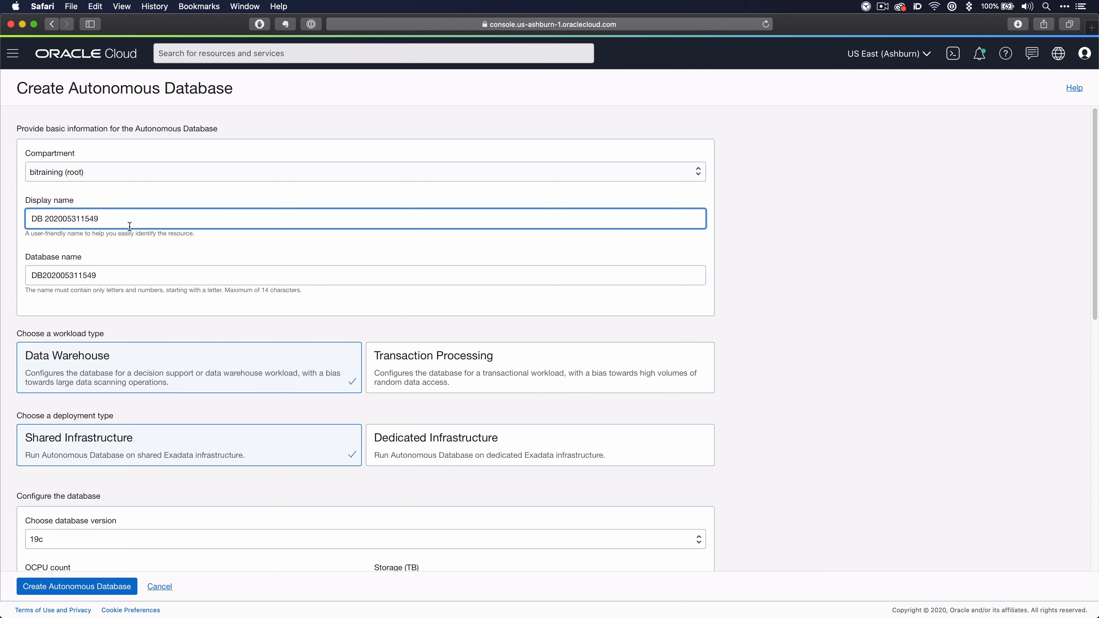
scroll(234, 247, down, 3)
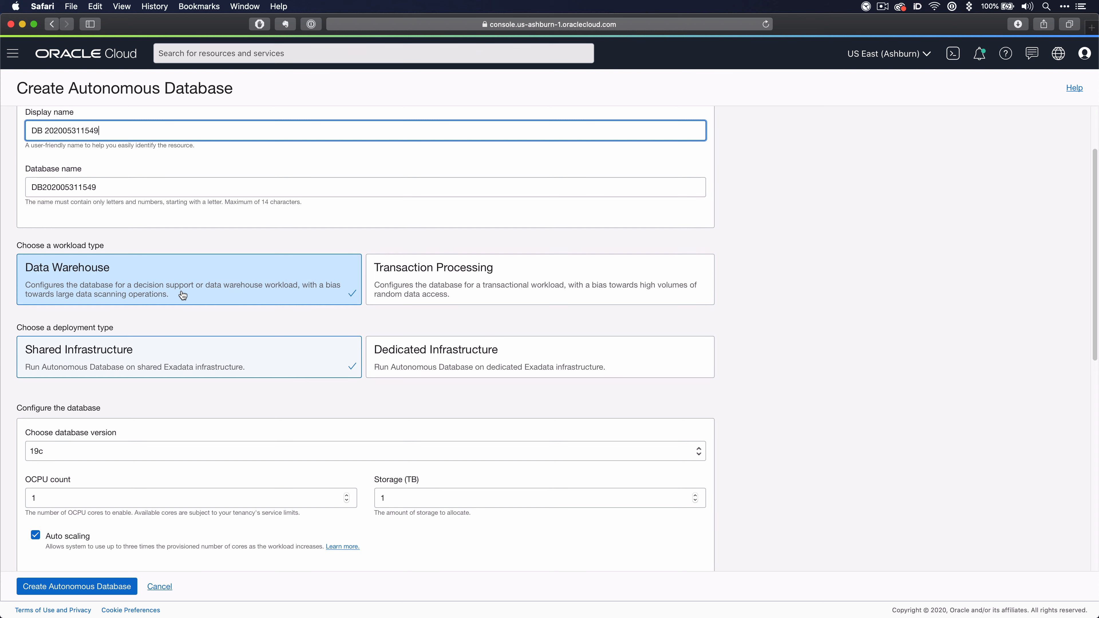
scroll(101, 255, down, 1)
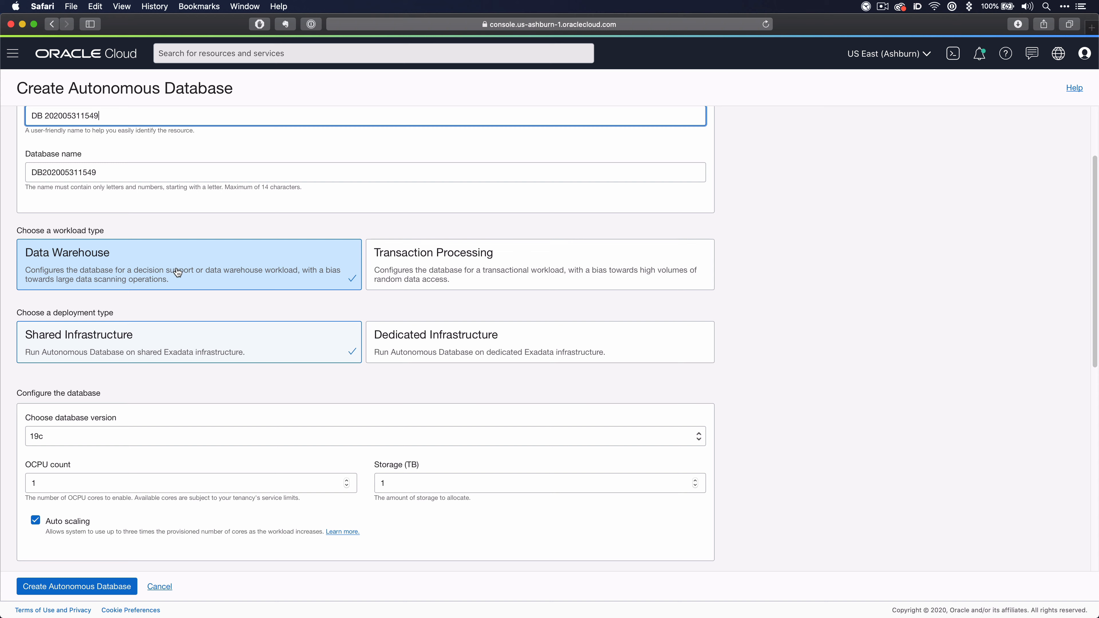
scroll(176, 271, down, 3)
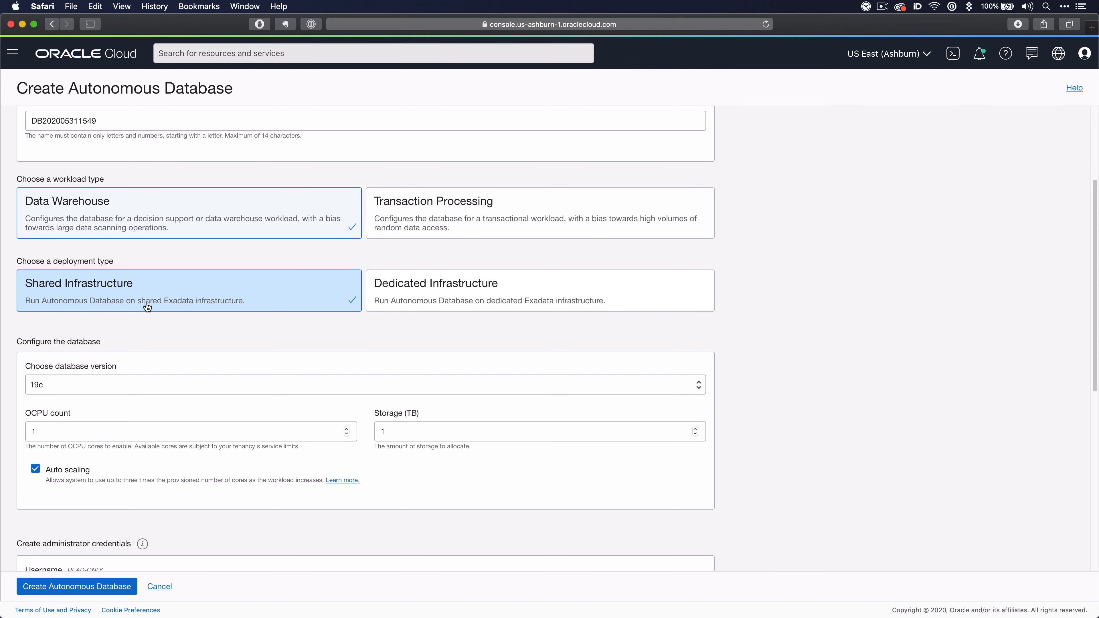
scroll(44, 252, down, 5)
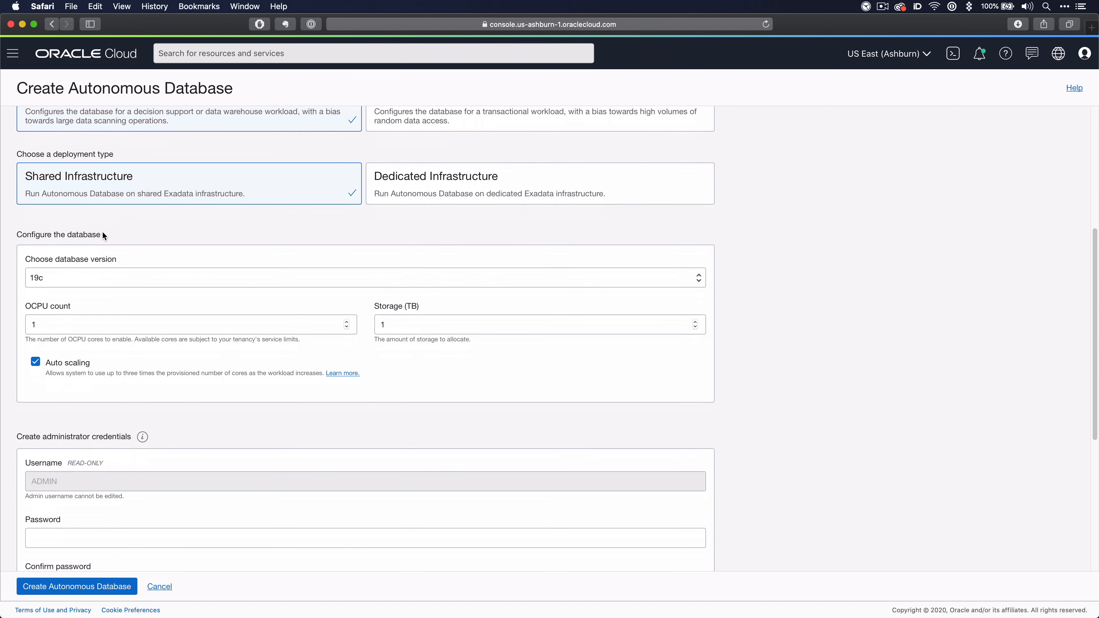
click(69, 277)
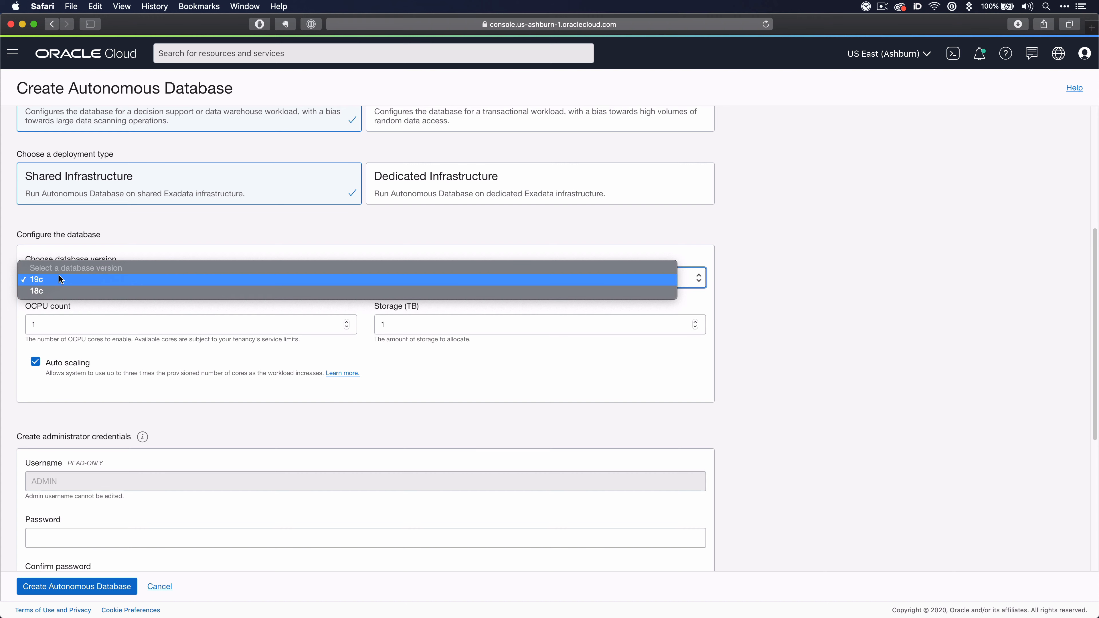
click(55, 280)
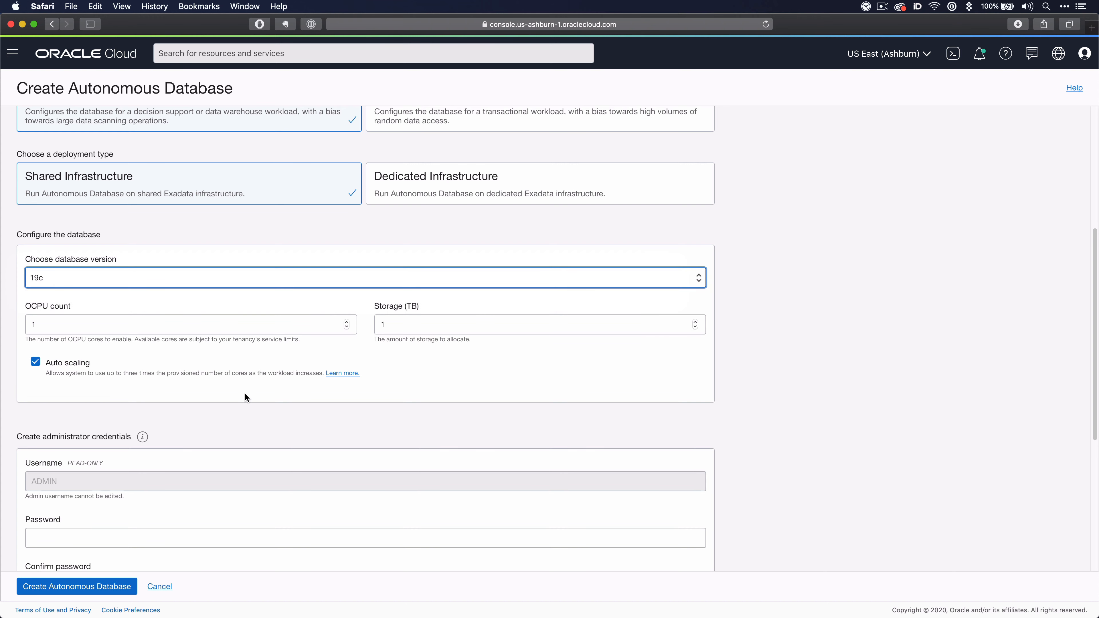
Enter and confirm the password for the ADMIN account in the administrator credentials
scroll(244, 392, down, 3)
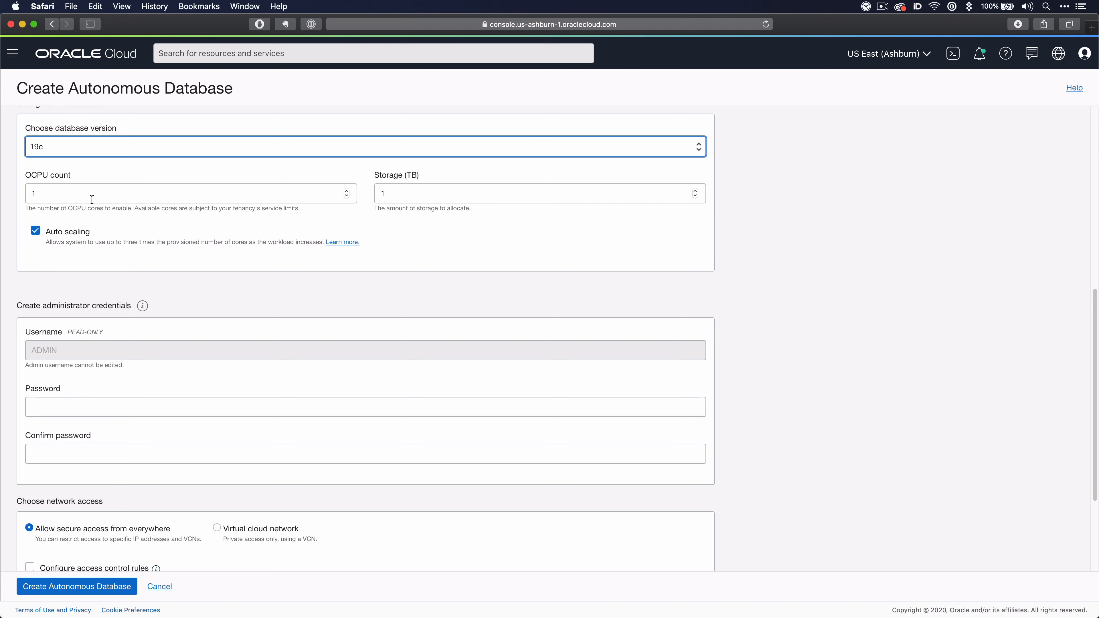
scroll(92, 200, down, 1)
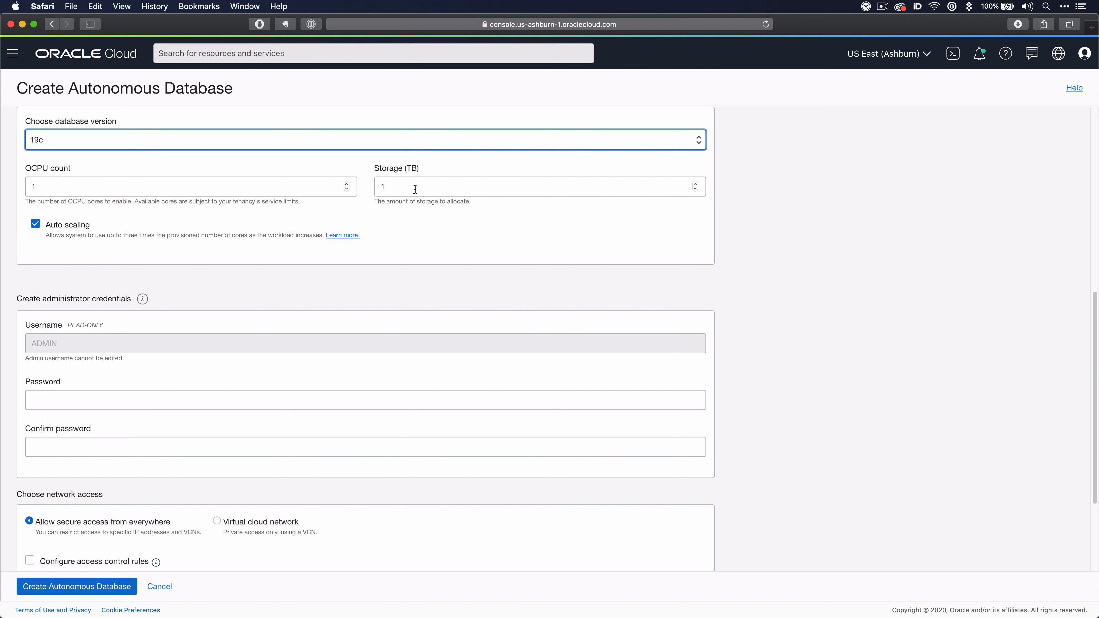
scroll(418, 187, down, 5)
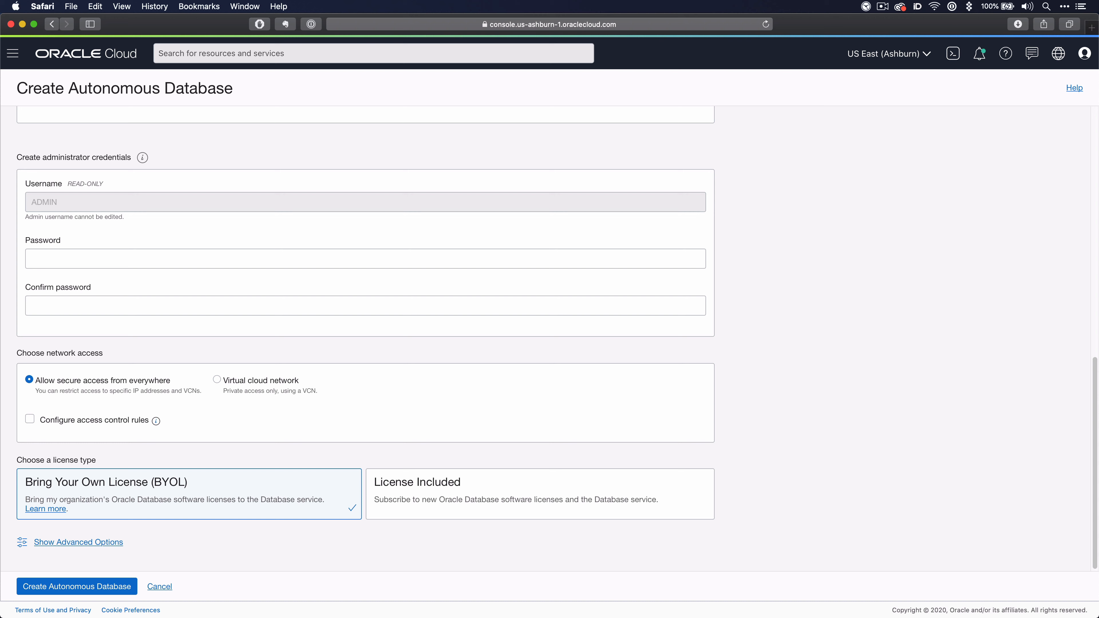
click(76, 256)
key(super+v)
click(89, 314)
key(super+v)
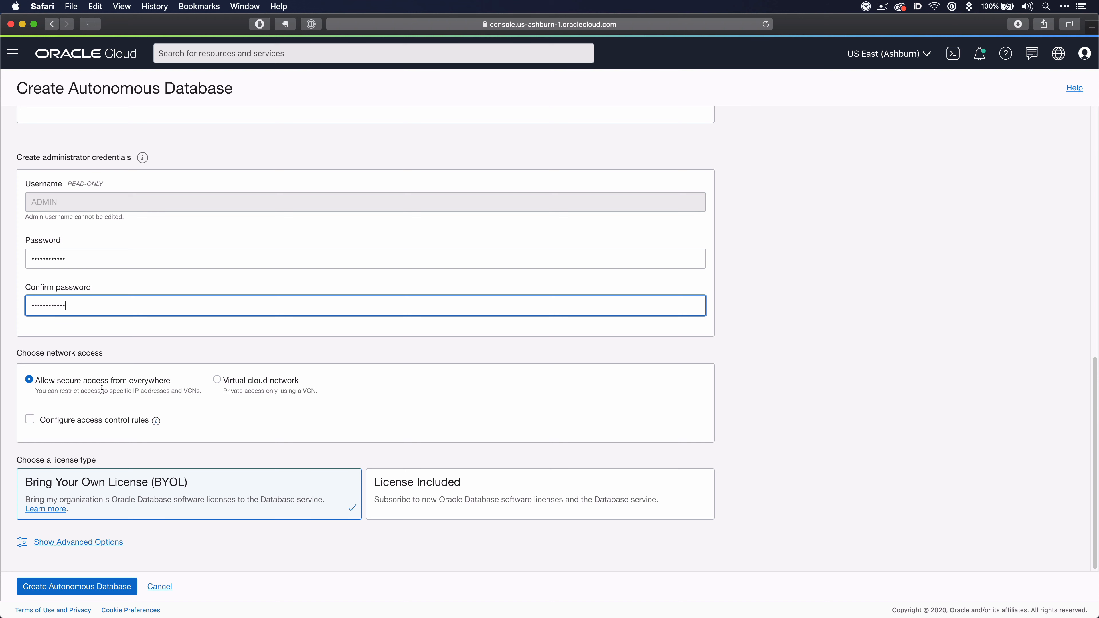
Try the virtual cloud network and access control rule options, ending with secure access from everywhere and no access control rules
click(217, 382)
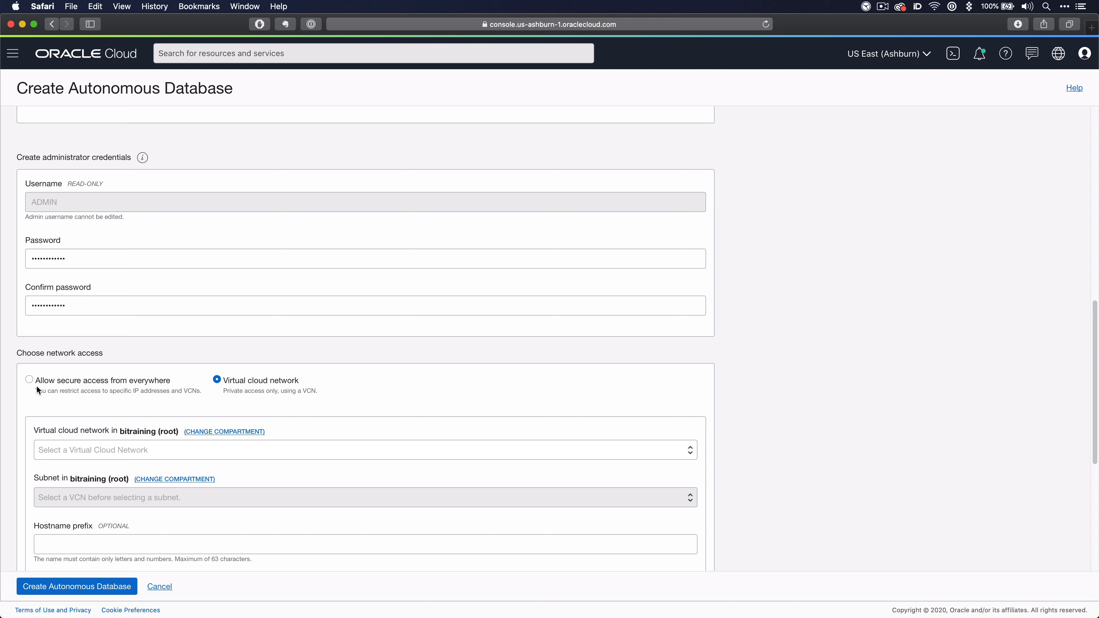
click(29, 381)
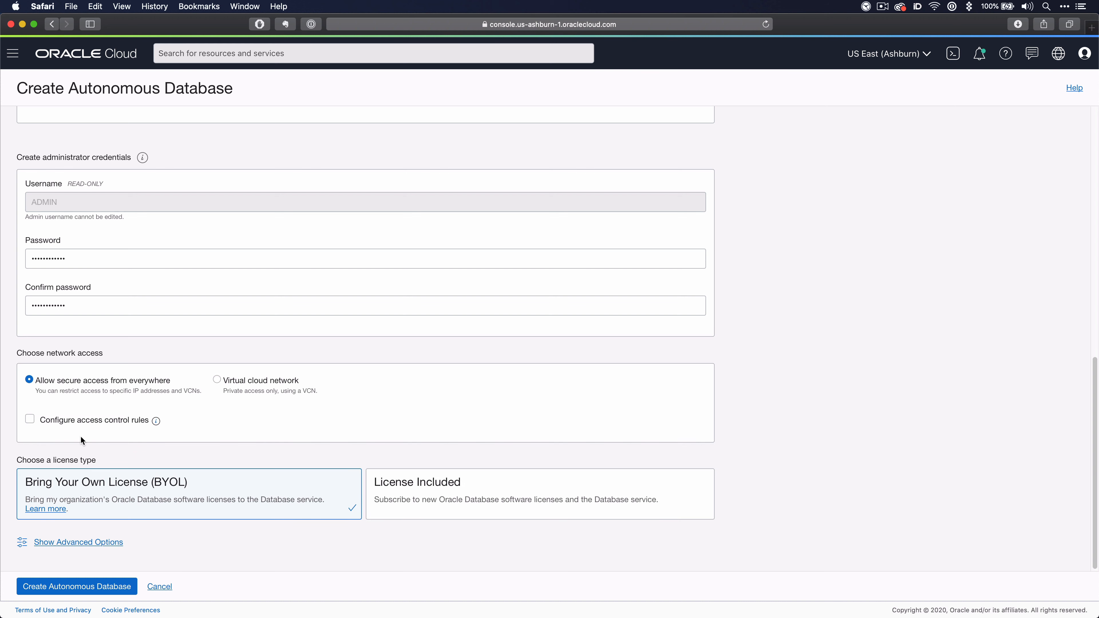
click(34, 423)
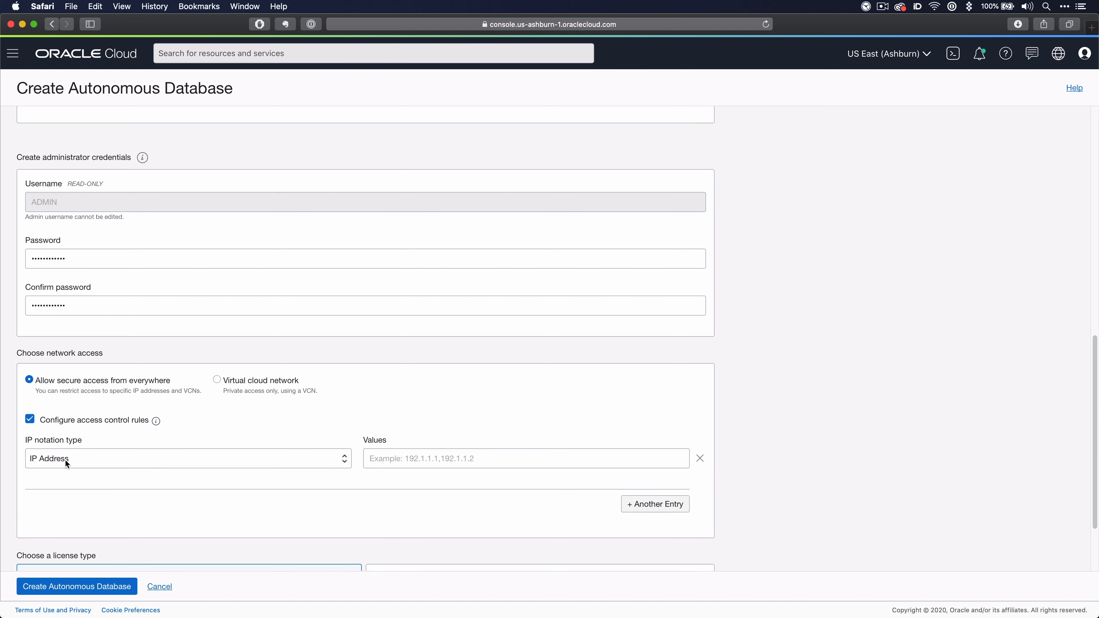
click(415, 460)
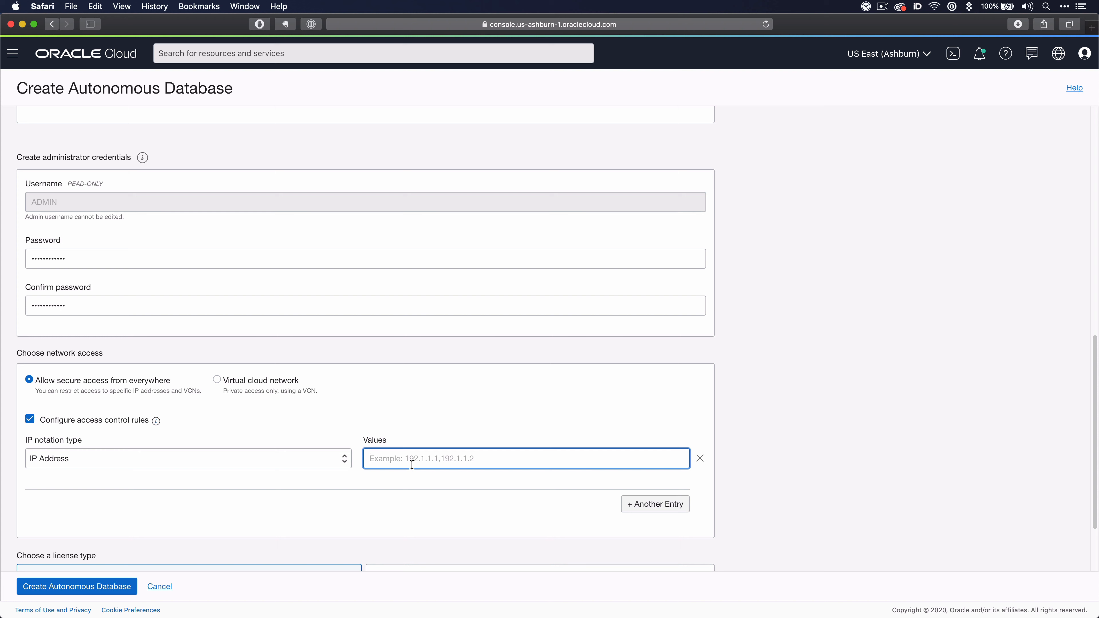
click(30, 419)
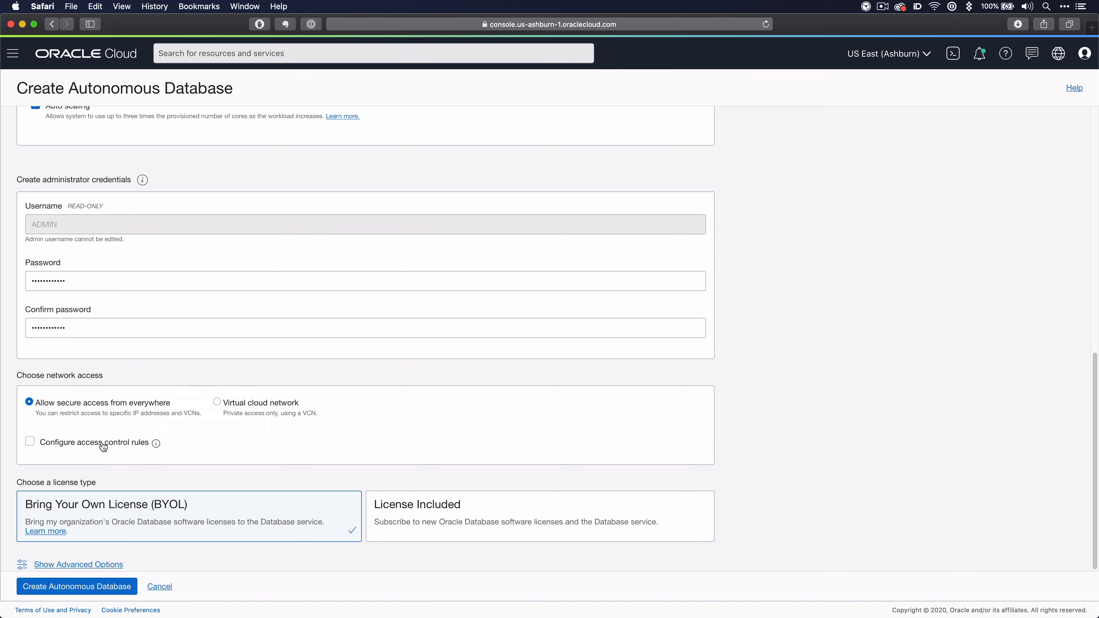
mouse_move(156, 443)
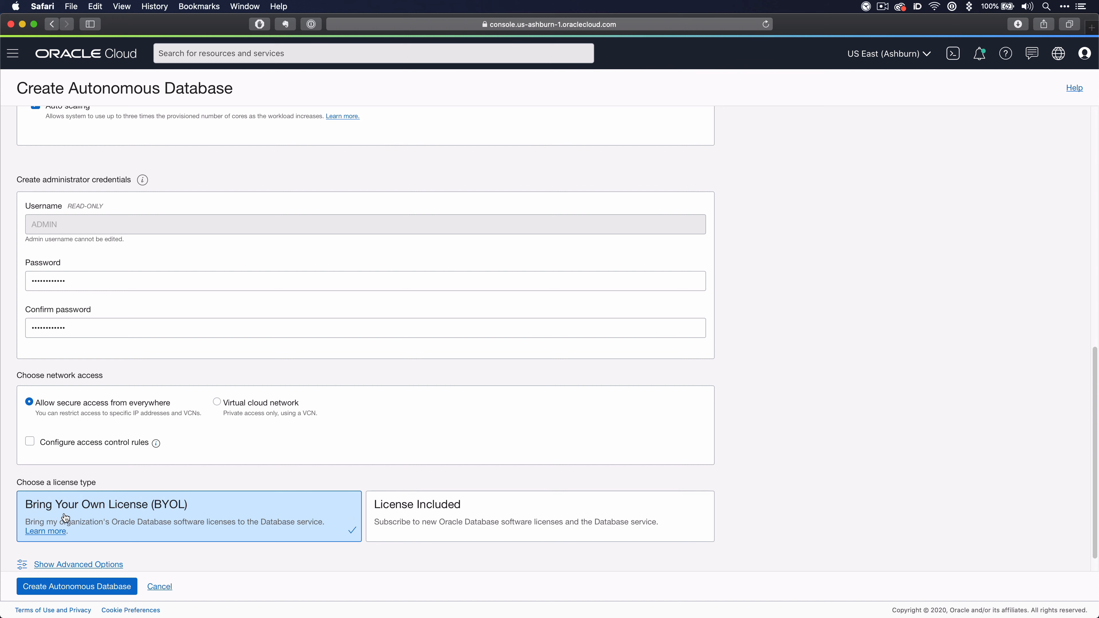
Set the license type to License Included, show the advanced options without adding tags, and create the autonomous database
click(394, 516)
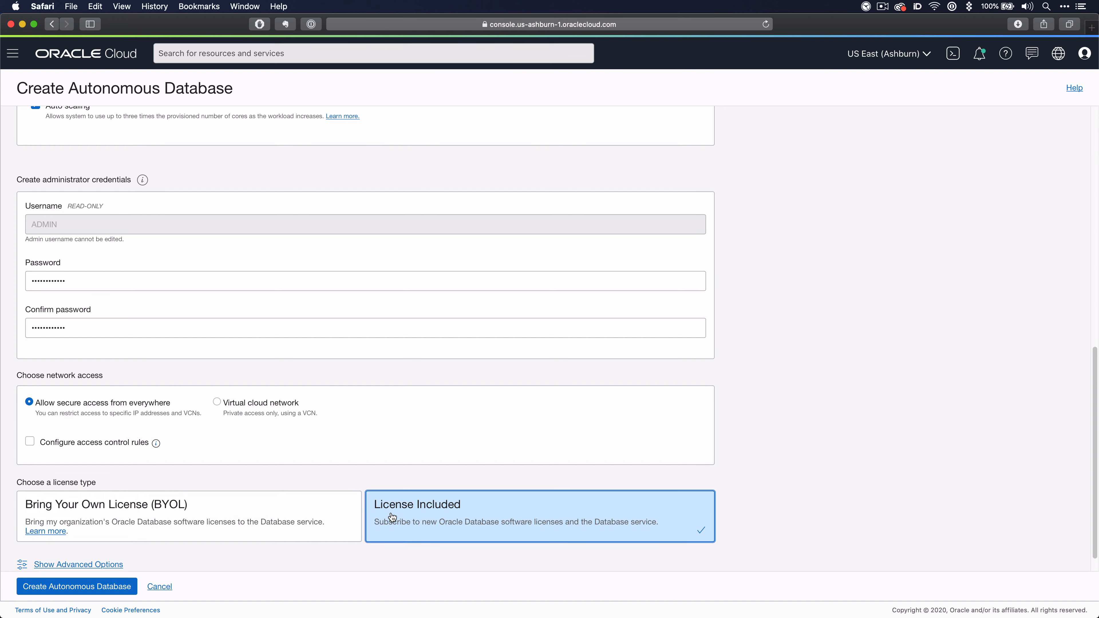
scroll(393, 514, down, 1)
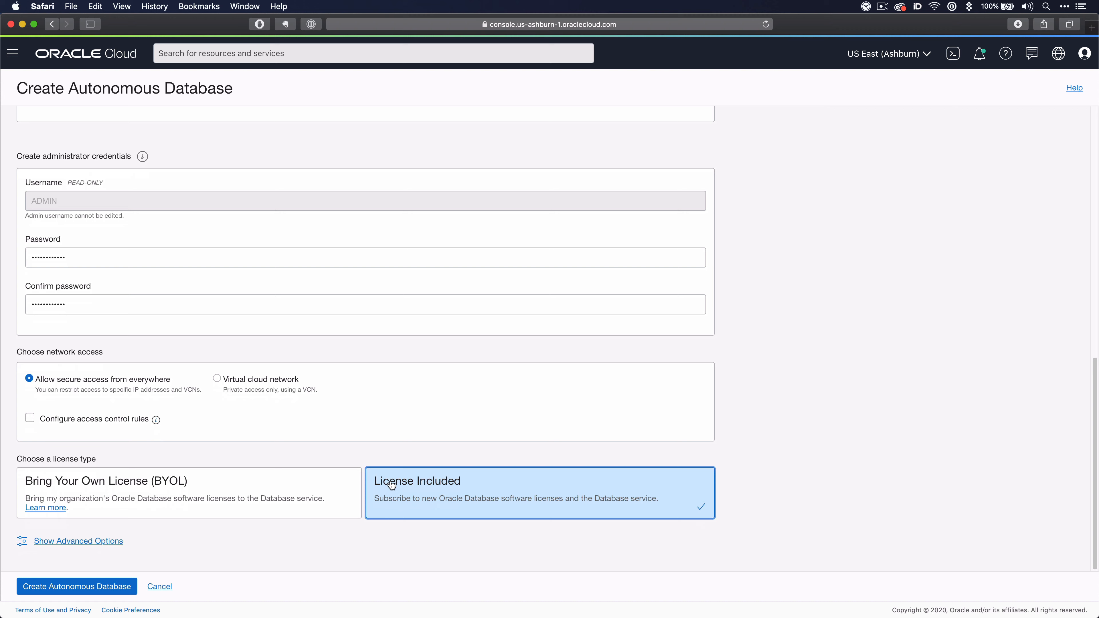
click(352, 489)
click(433, 494)
click(78, 541)
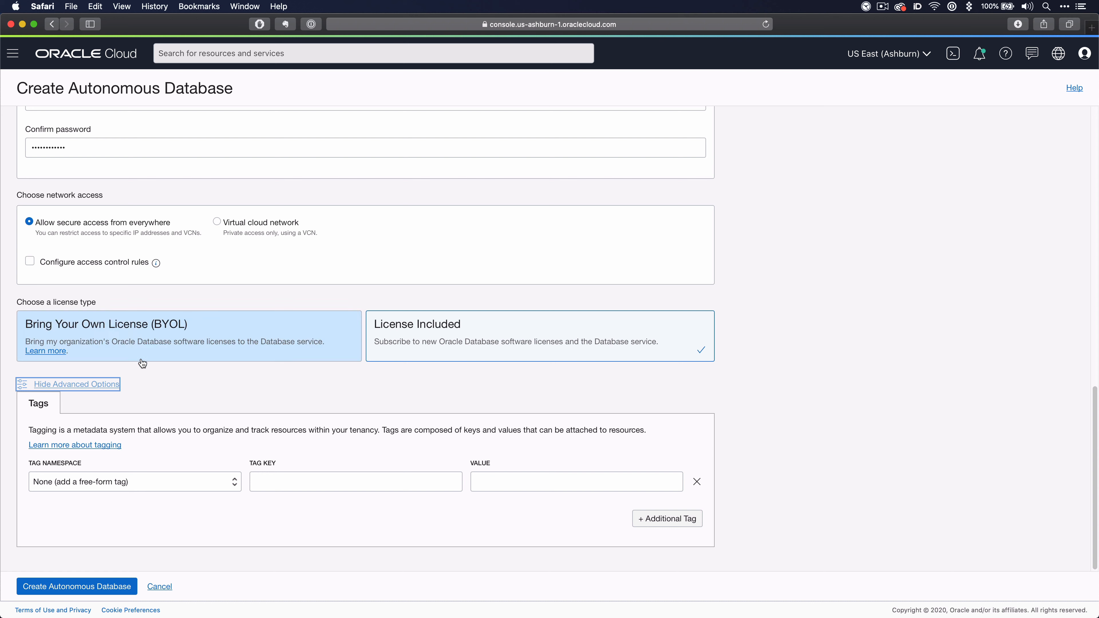
click(70, 587)
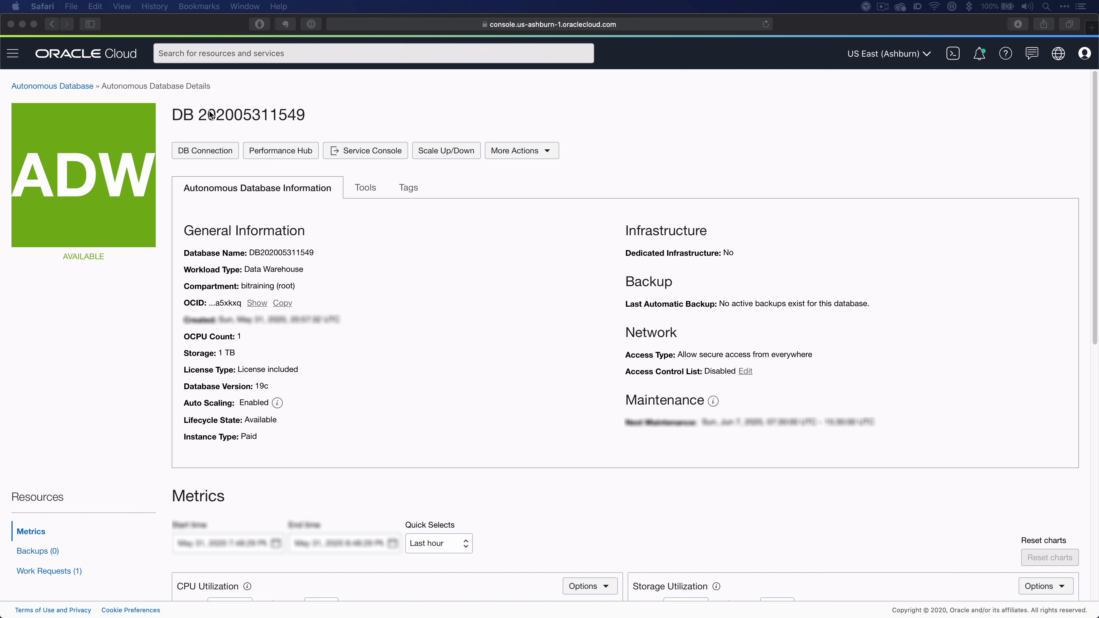
click(33, 87)
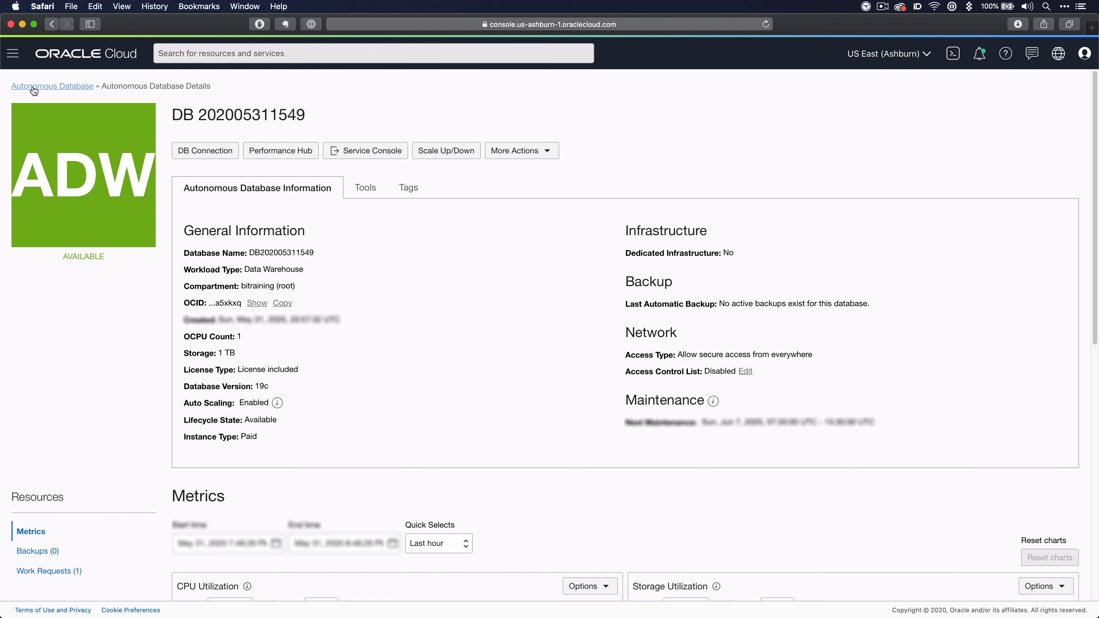
click(32, 87)
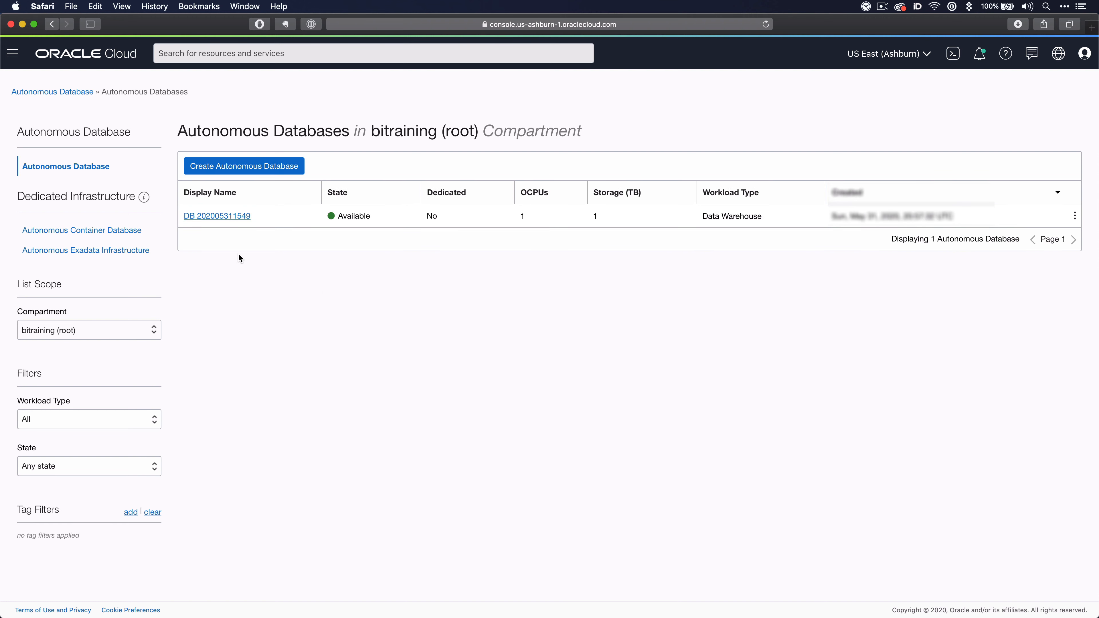
click(226, 216)
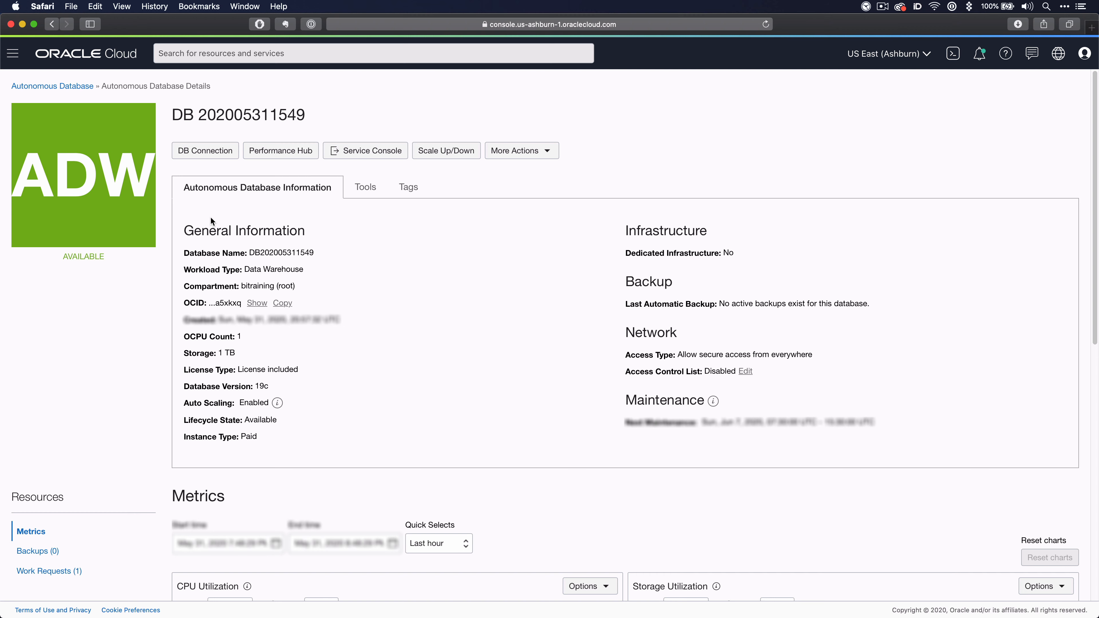
Download the Instance Wallet for the database connection, entering and confirming a wallet password, and close the connection dialog
click(203, 151)
click(376, 247)
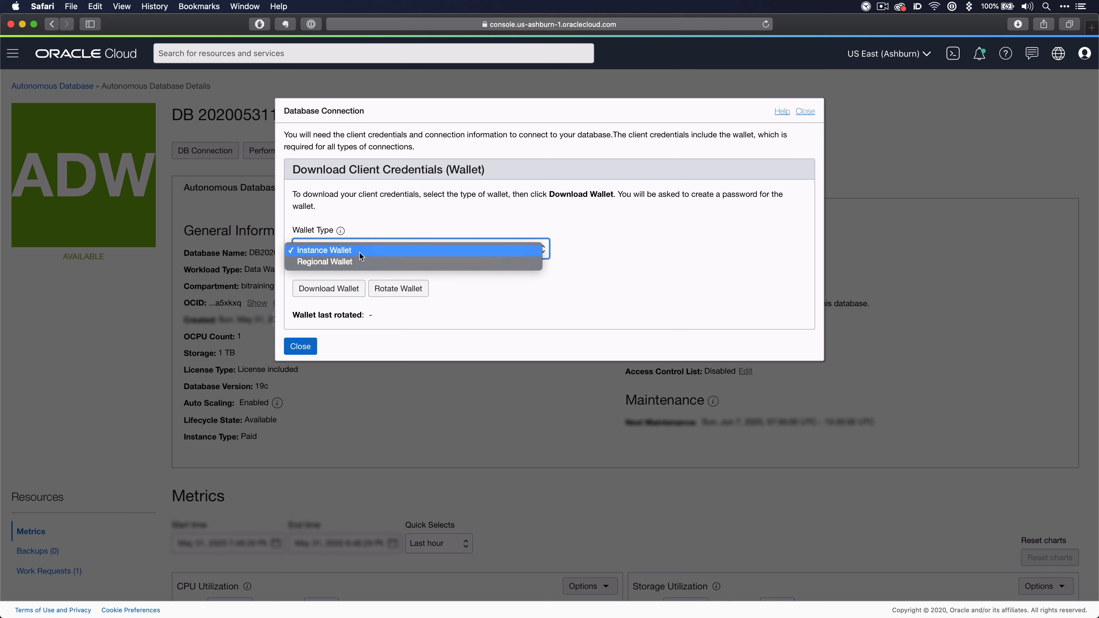
click(362, 254)
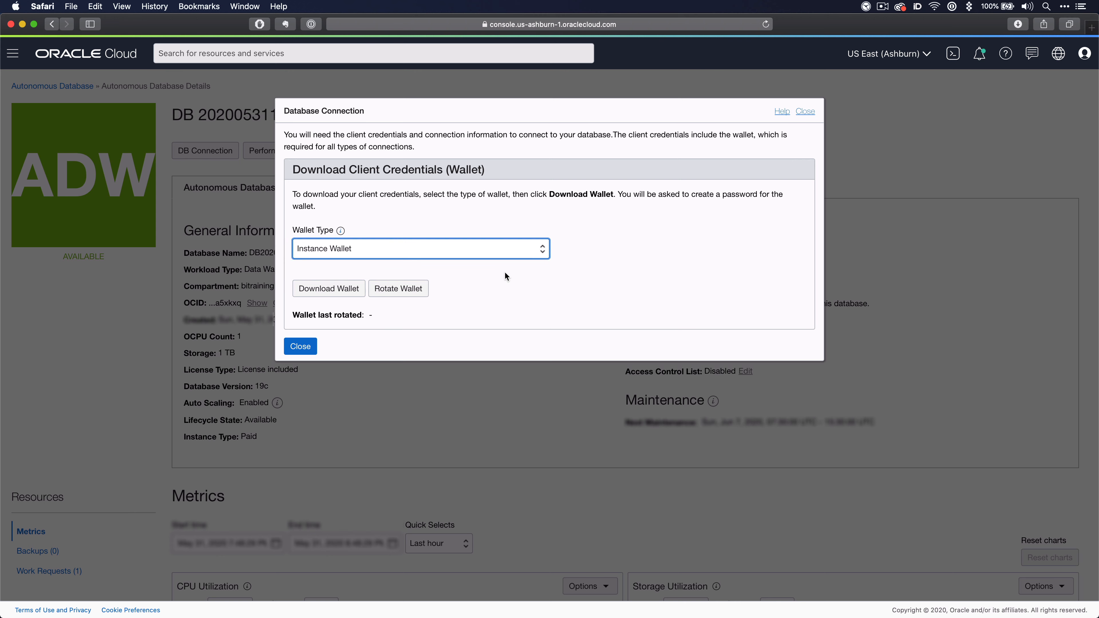
click(319, 289)
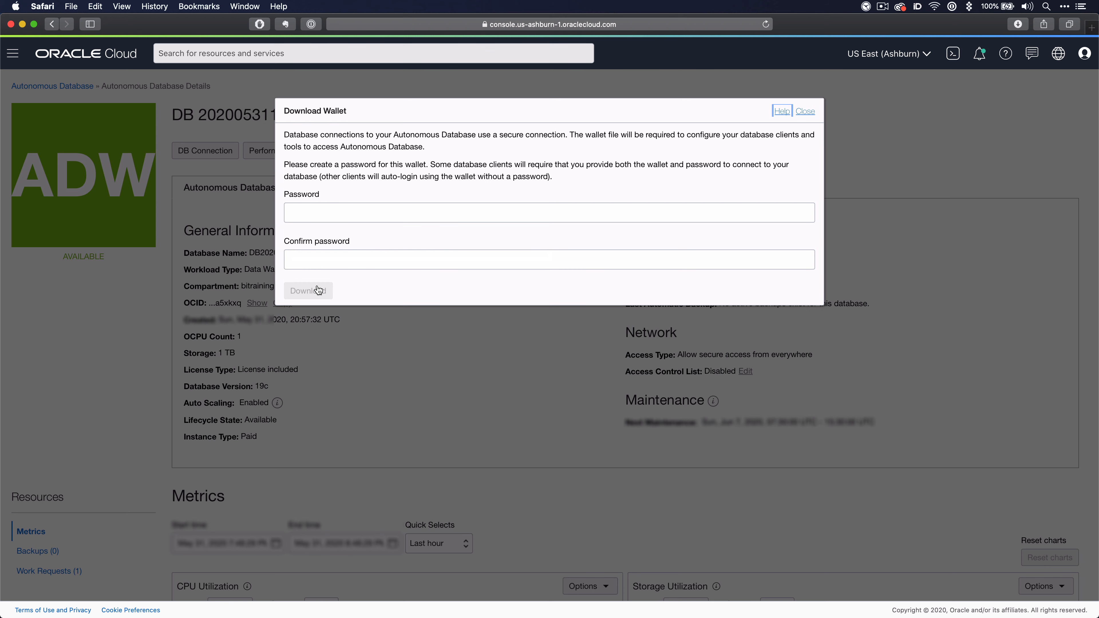
click(333, 213)
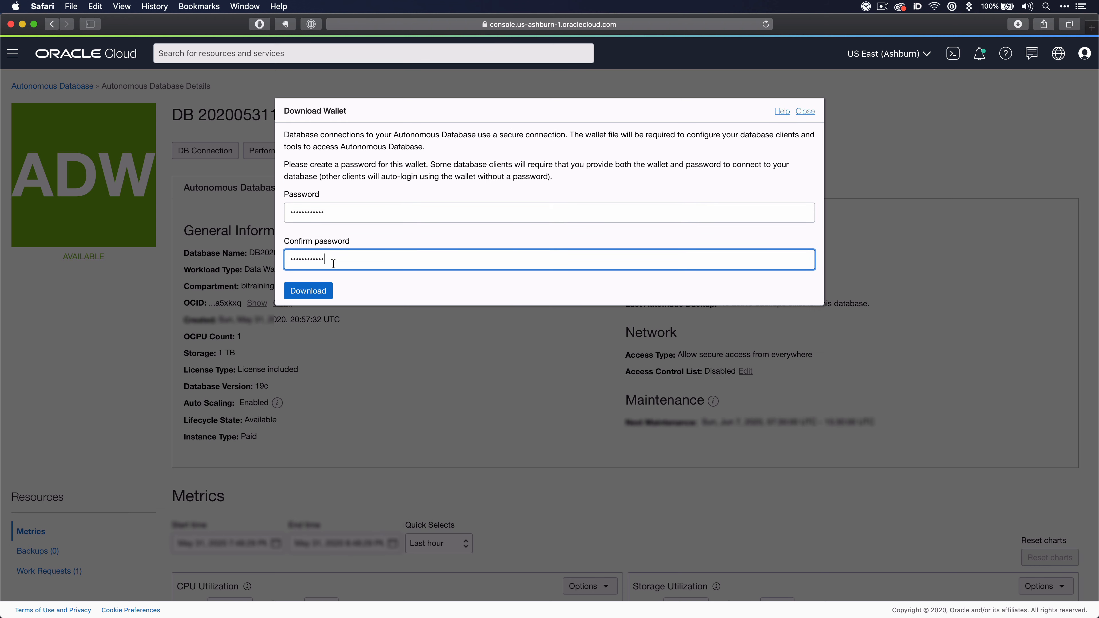
click(309, 291)
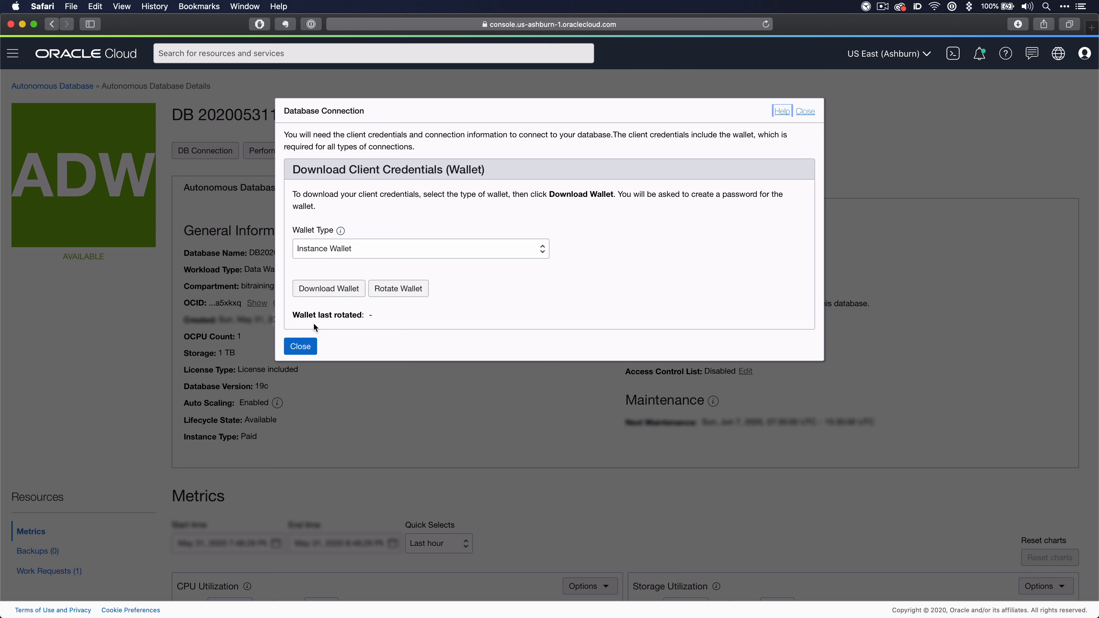
click(302, 350)
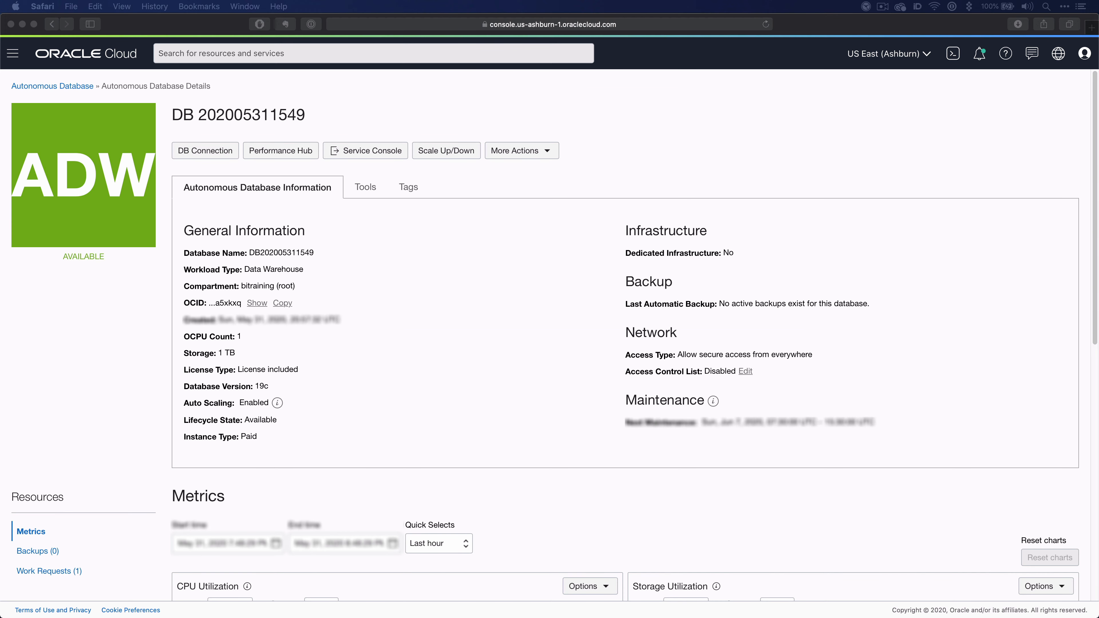